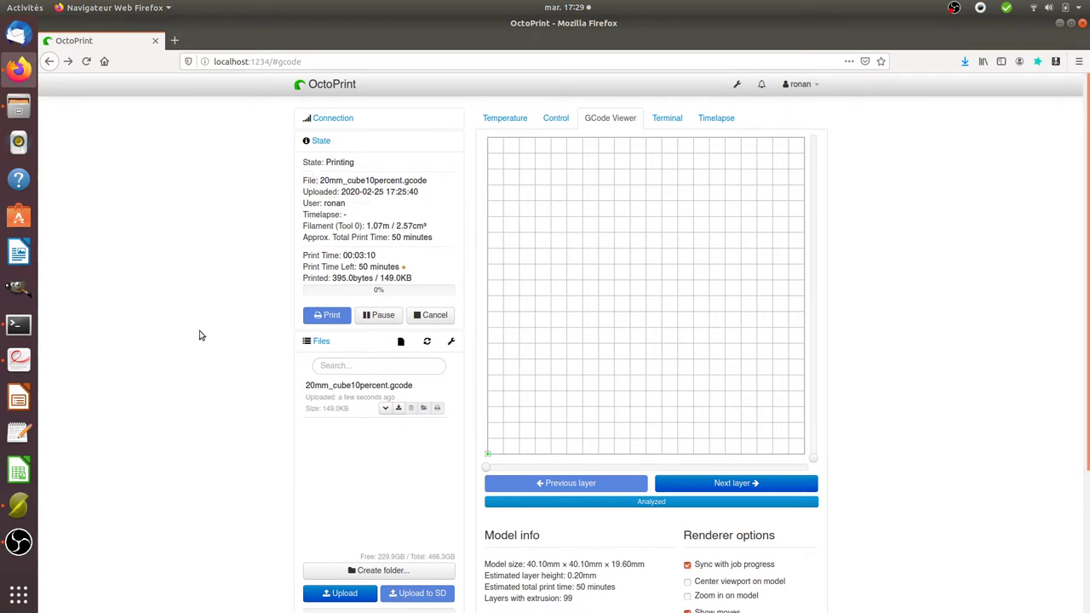
# Bring the Geeetech Prusa I3 pro & pro B user manual forward and highlight its title line
pyautogui.click(18, 359)
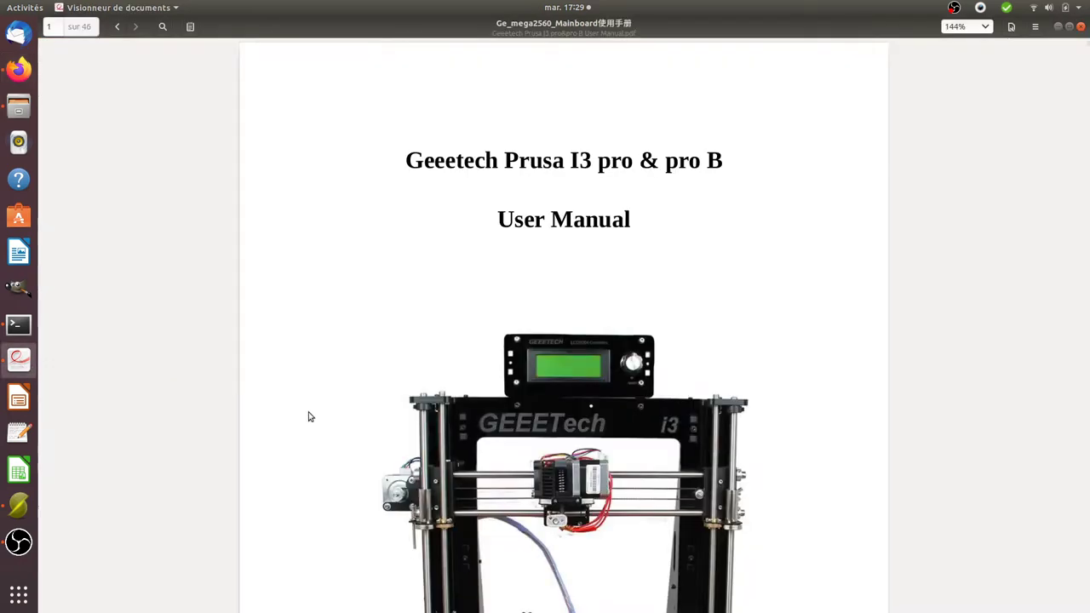
pyautogui.moveTo(409, 166); pyautogui.dragTo(729, 166)
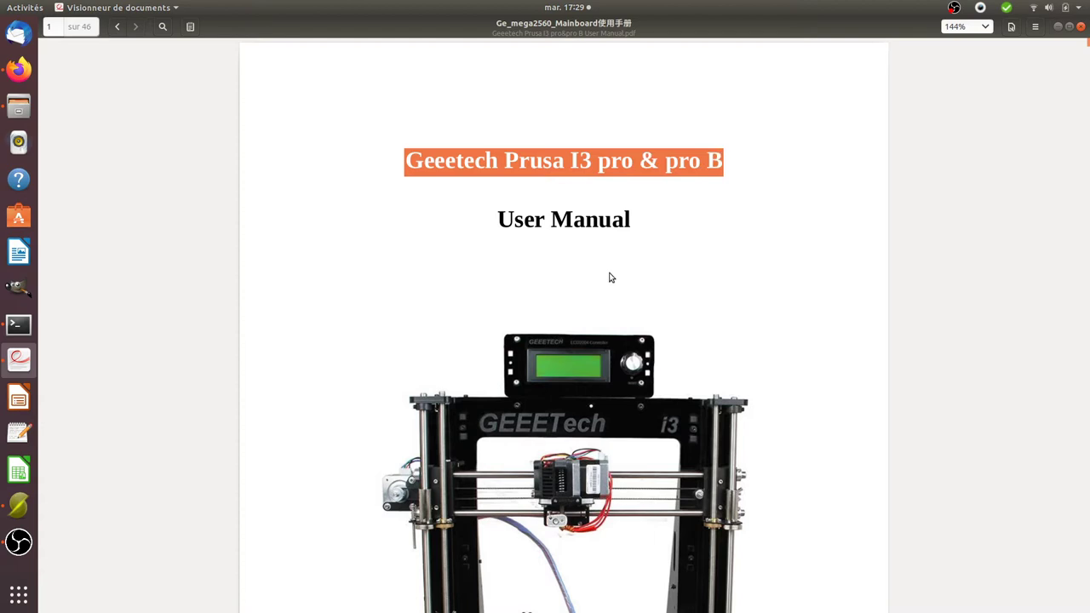
pyautogui.scroll(-5, 610, 277)
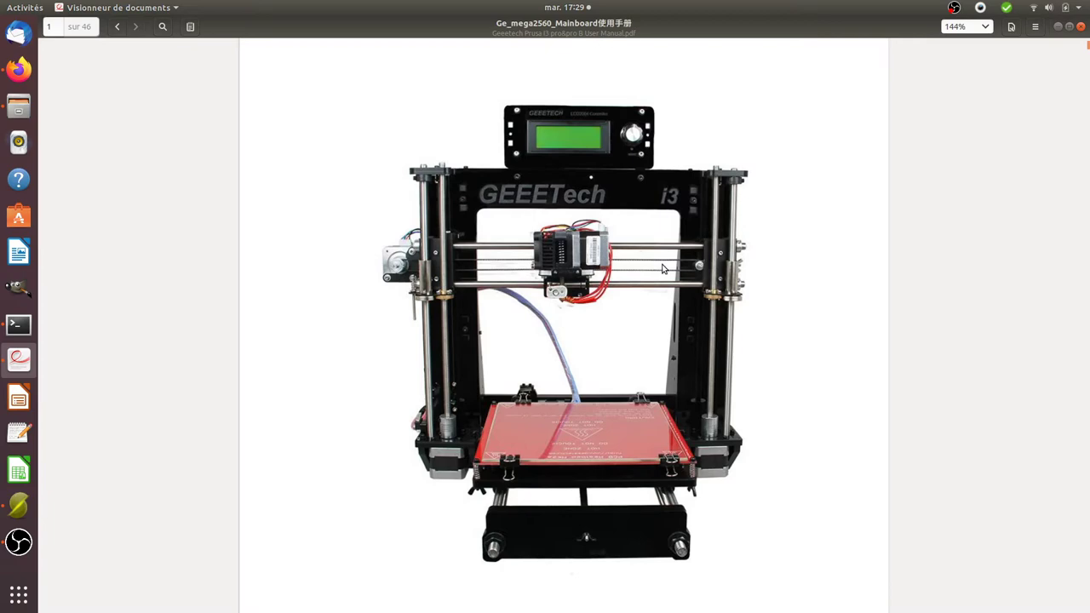
pyautogui.scroll(1, 668, 271)
pyautogui.scroll(3, 659, 279)
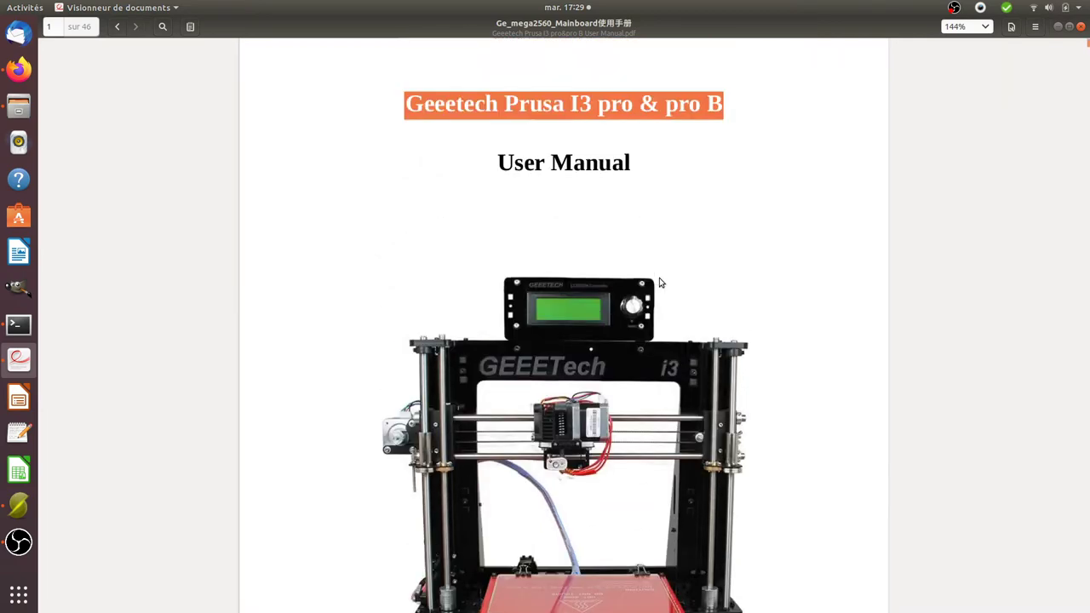
# Highlight the User Manual heading, clear the selection, and scroll pages 1–2 back to the cover
pyautogui.moveTo(502, 221); pyautogui.dragTo(628, 241)
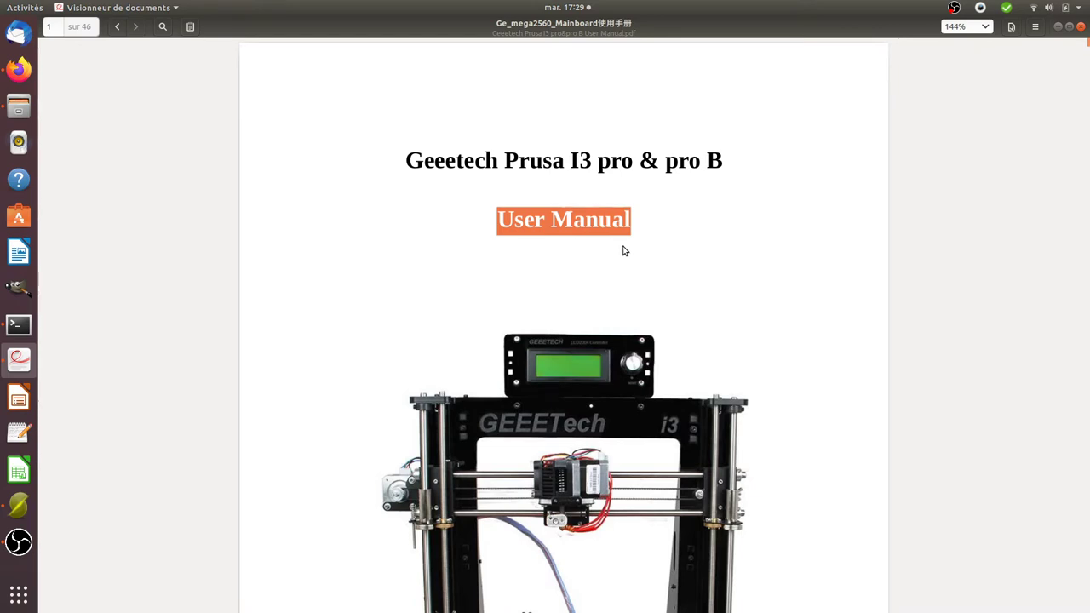
pyautogui.click(519, 222)
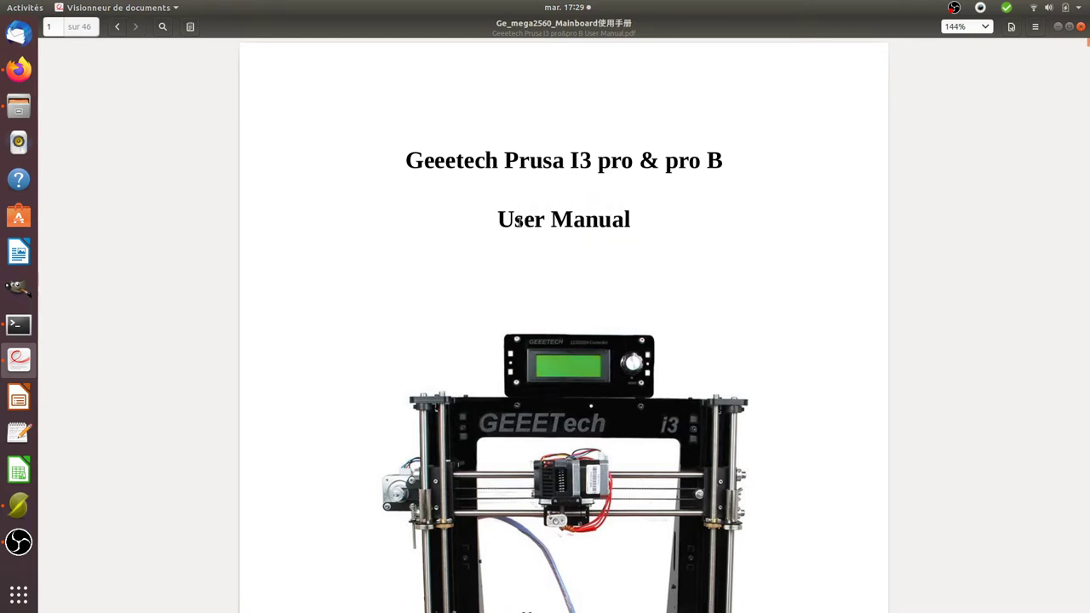
pyautogui.scroll(-5, 532, 260)
pyautogui.scroll(-15, 537, 260)
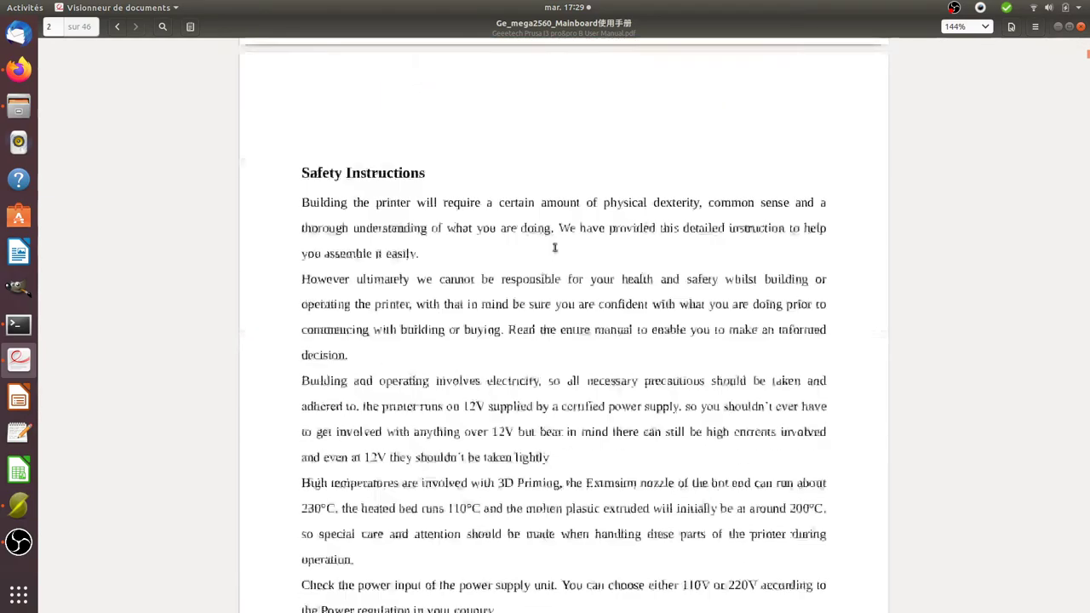
pyautogui.scroll(4, 553, 252)
pyautogui.scroll(15, 555, 248)
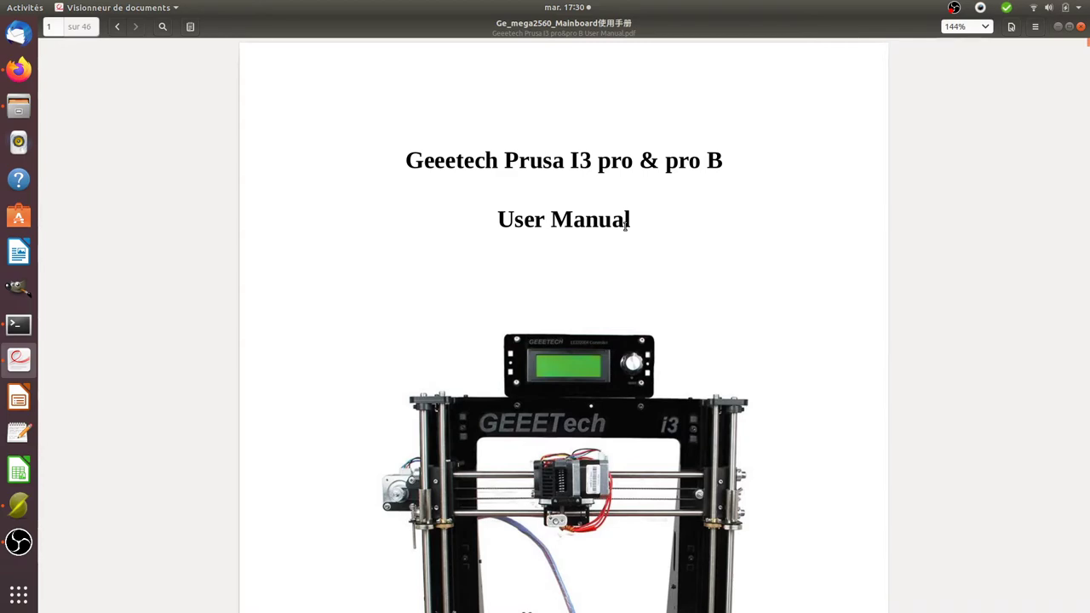
# Search the manual for 'config' to jump to the config.ini instructions on page 31
pyautogui.hotkey('ctrl', 'f')
pyautogui.write('conf')
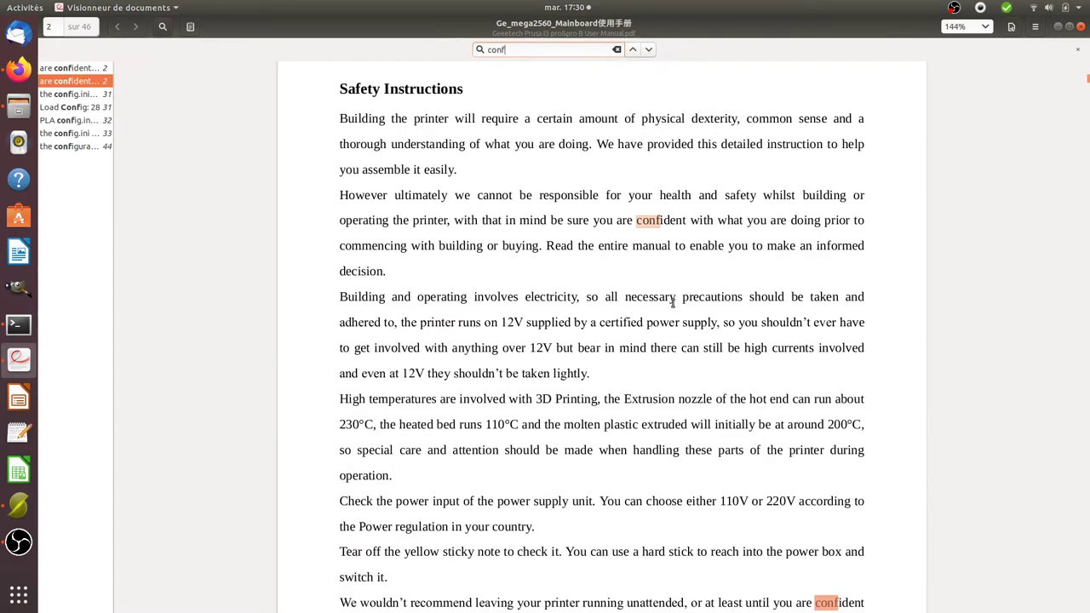
pyautogui.write('g')
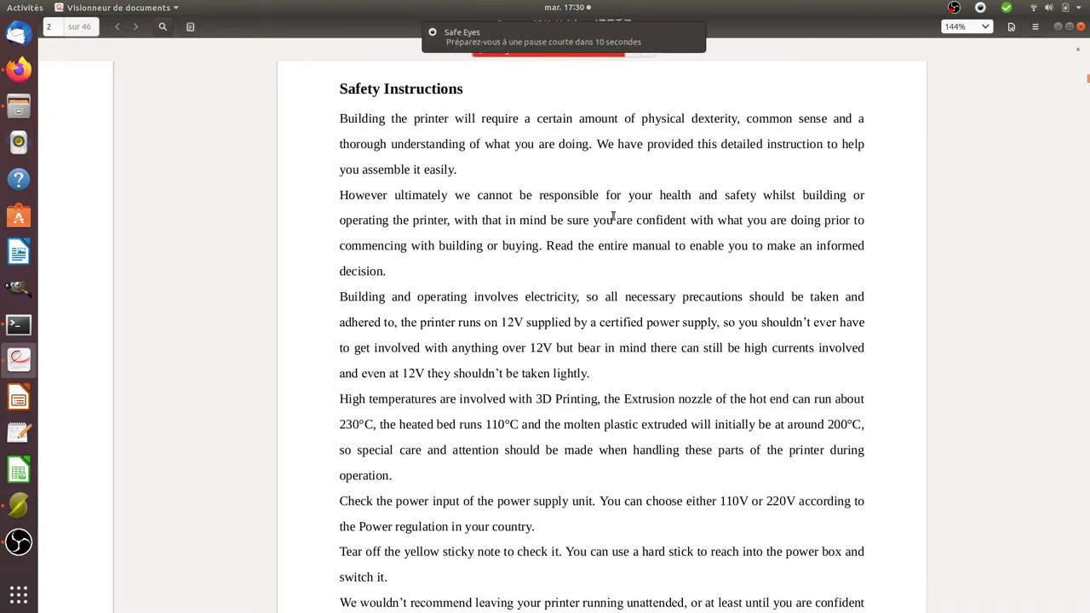
pyautogui.press('BackSpace')
pyautogui.write('ig')
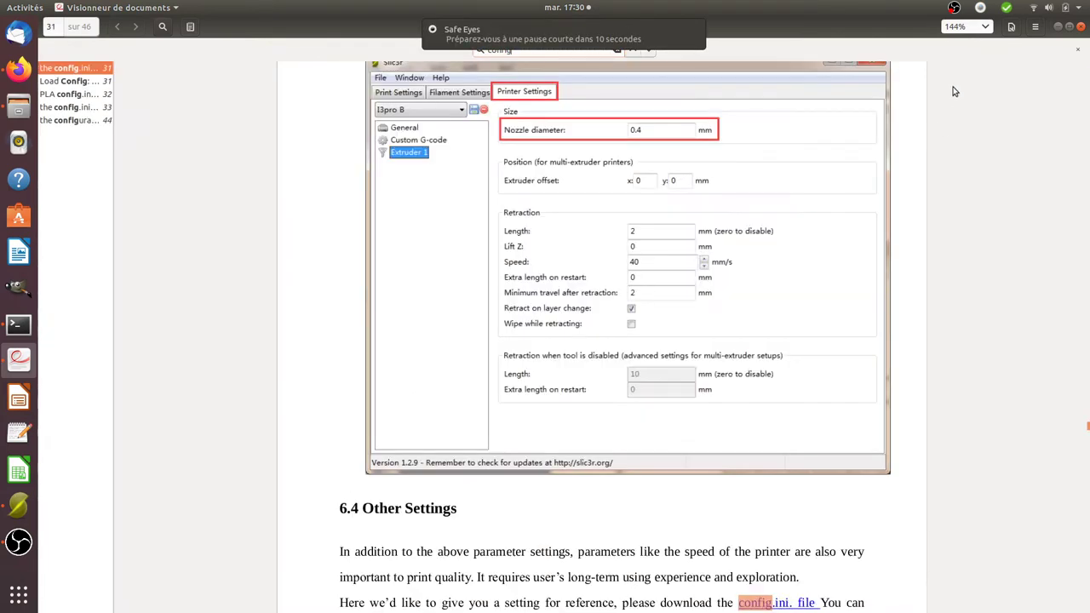
# Pause the Safe Eyes break reminders and switch to Slic3r showing the 20mm_cube.stl model
pyautogui.click(979, 10)
pyautogui.click(966, 91)
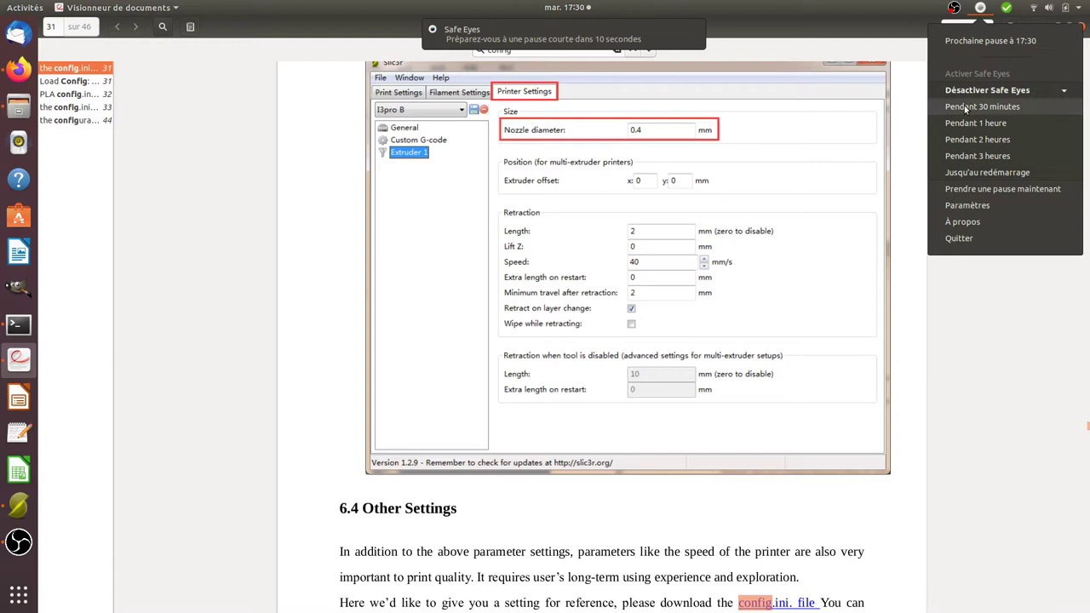
pyautogui.click(964, 105)
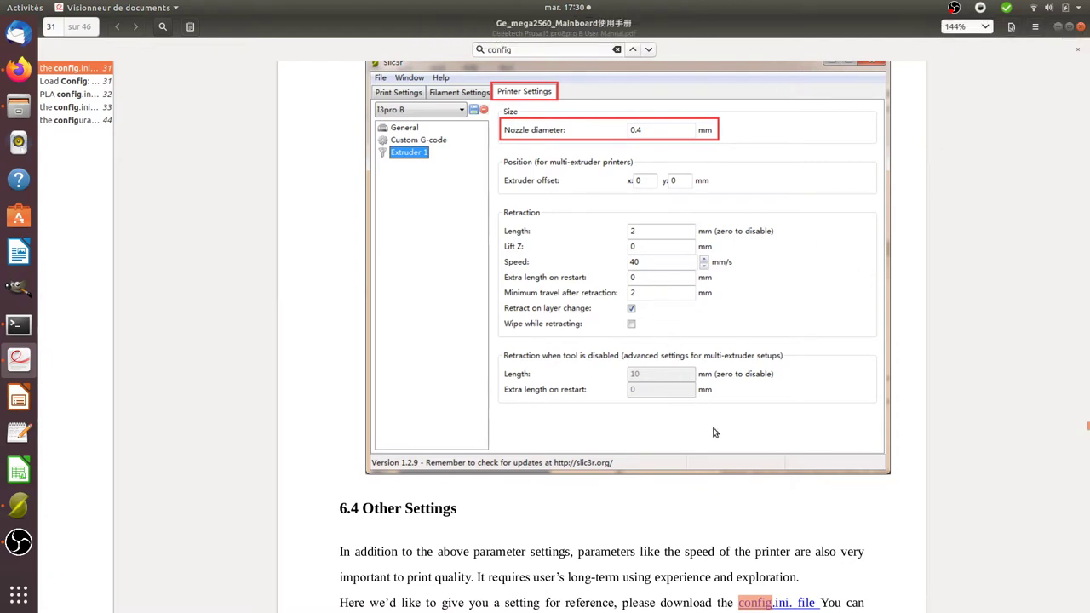
pyautogui.scroll(-4, 719, 434)
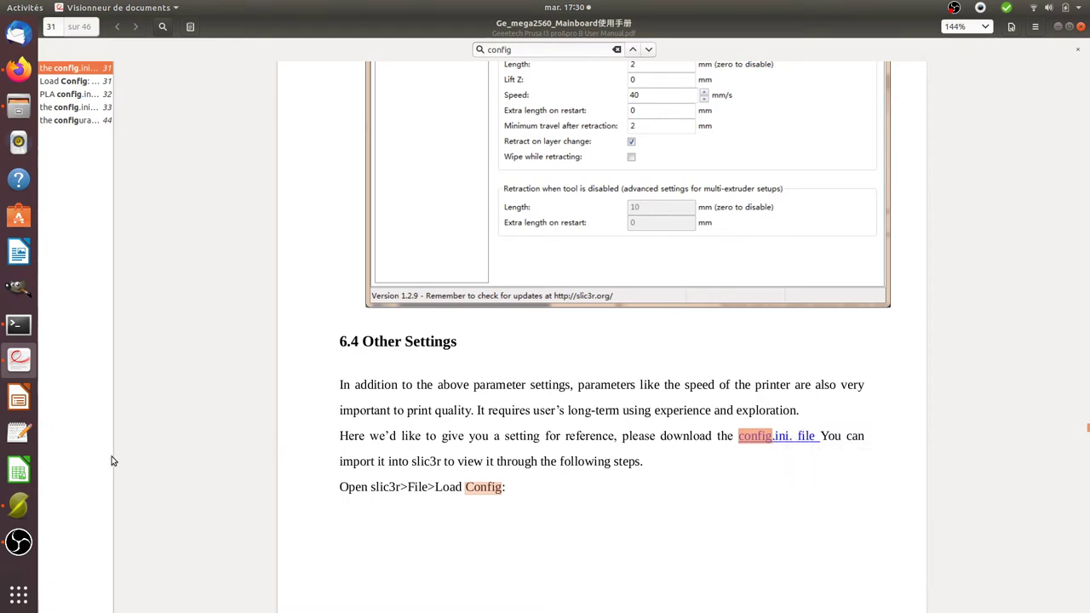
pyautogui.click(33, 503)
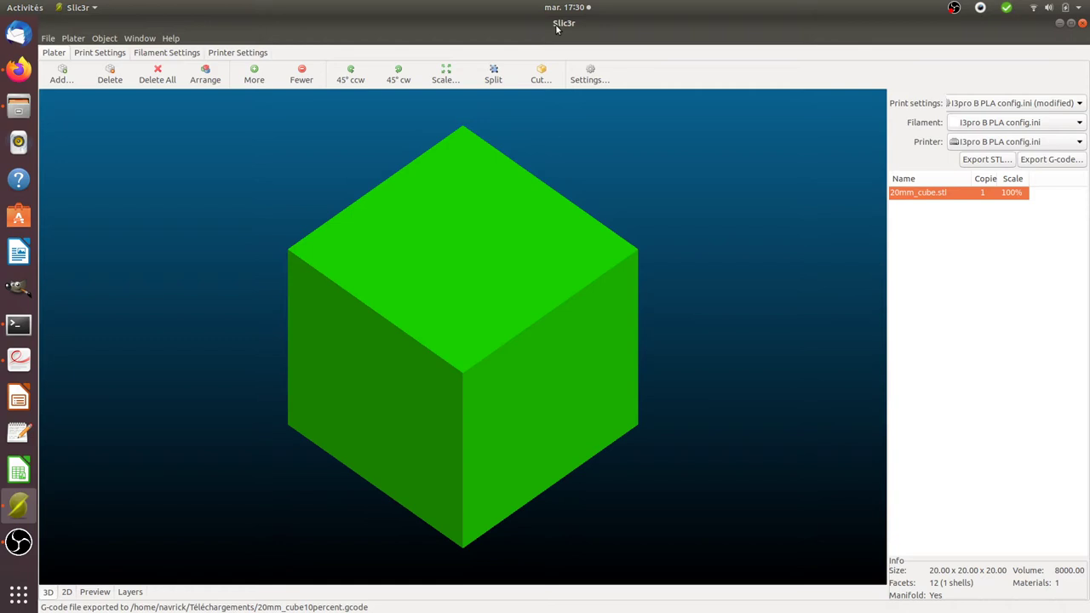
# Find Load Config in Slic3r's File menu, then return to the manual's 6.4 Other Settings page
pyautogui.click(49, 38)
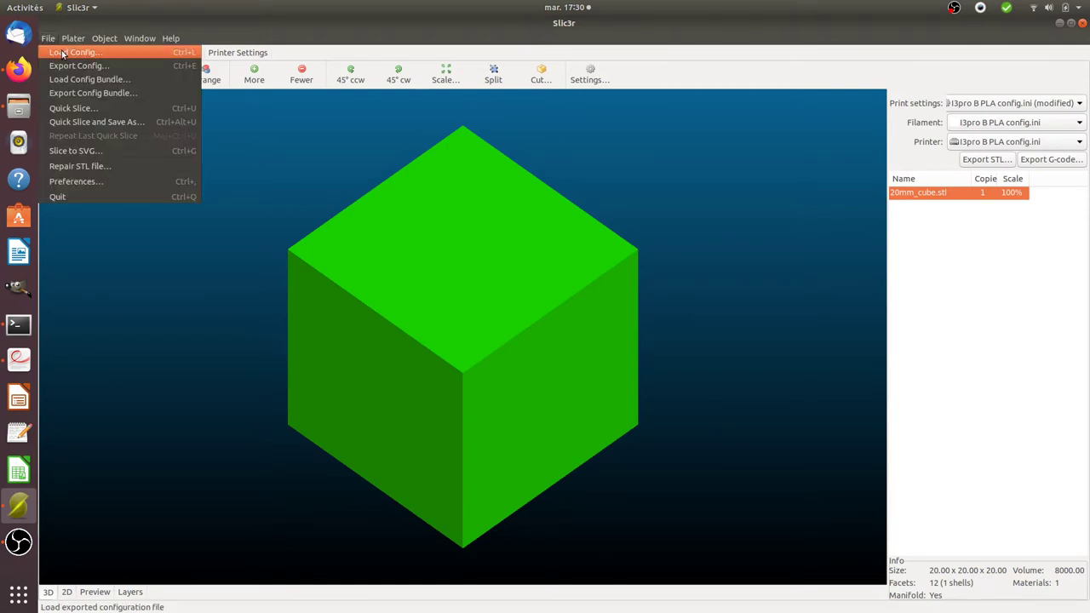
pyautogui.click(63, 280)
pyautogui.click(21, 71)
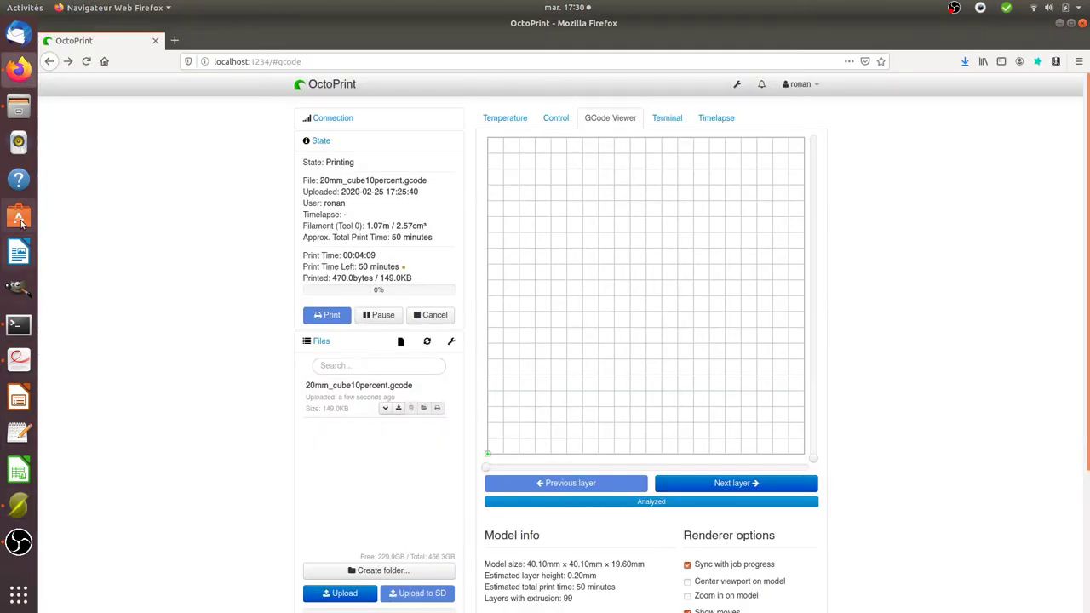
pyautogui.click(20, 361)
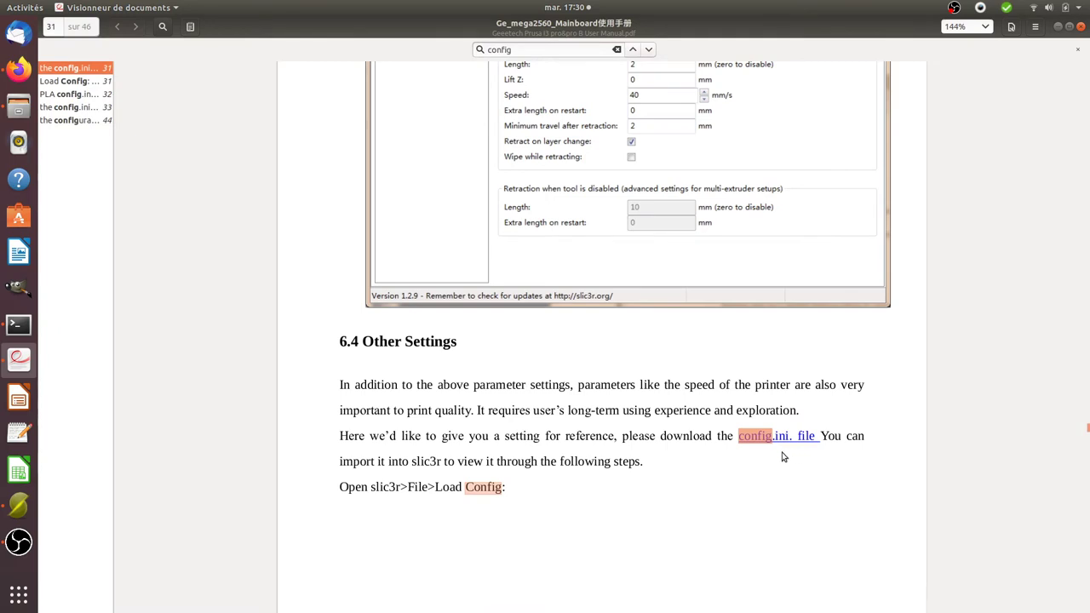
# Search the manual for '.stl' to reach section 7 Begin Printing, then return to OctoPrint
pyautogui.scroll(-5, 760, 492)
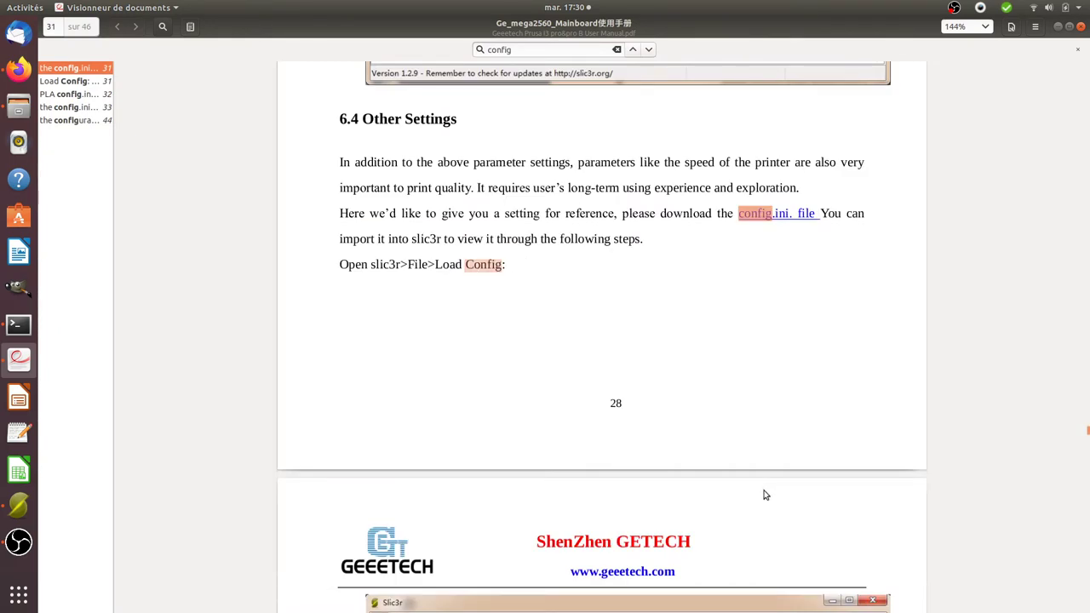
pyautogui.hotkey('ctrl', 'f')
pyautogui.write('.stl')
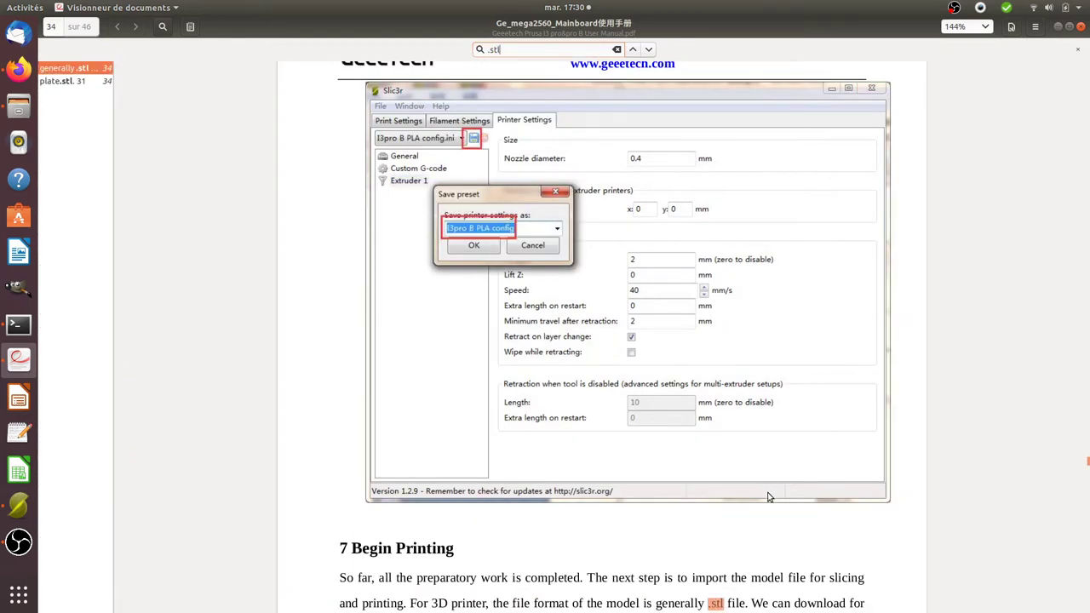
pyautogui.scroll(-5, 767, 496)
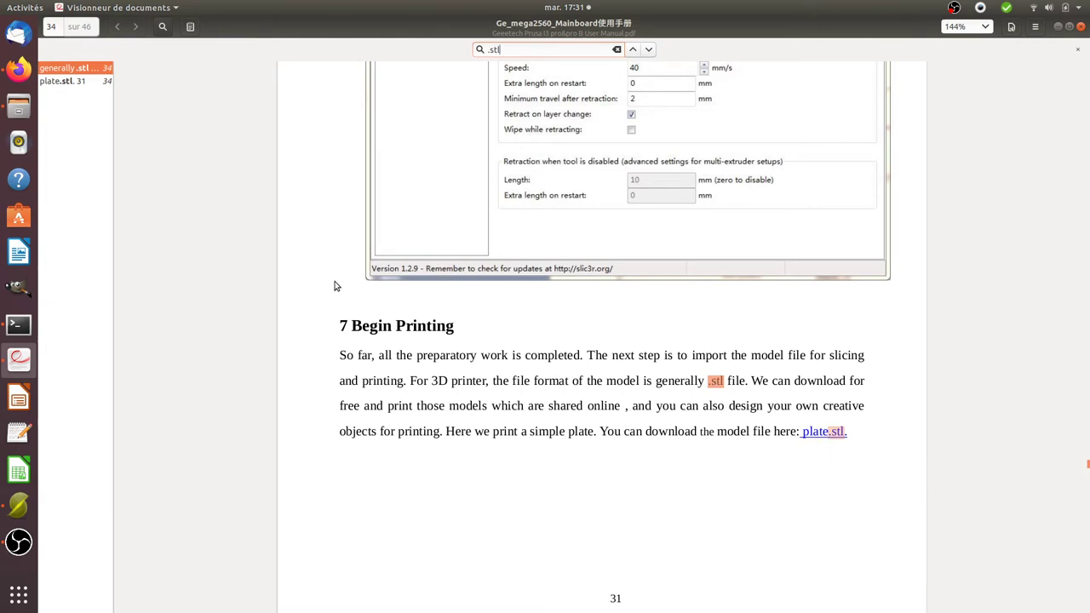
pyautogui.click(19, 505)
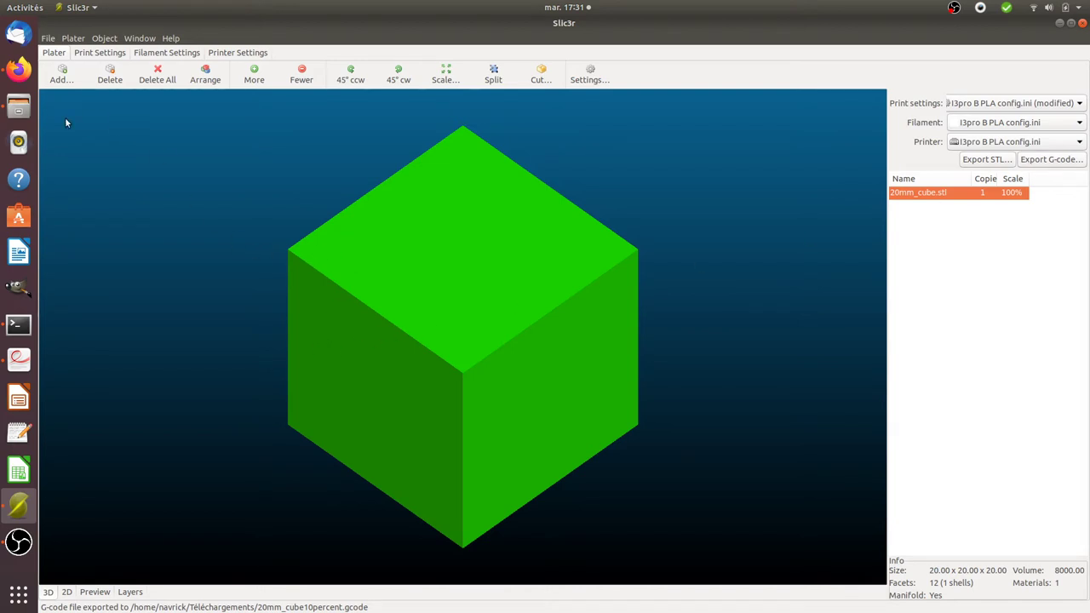
pyautogui.click(19, 68)
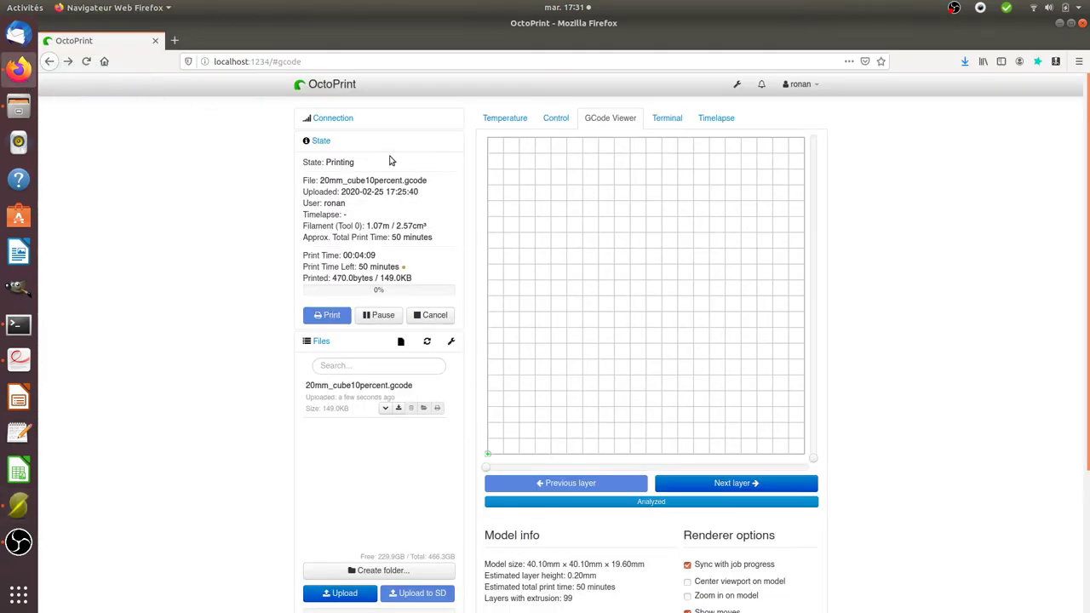
# Show OctoPrint's Temperature tab with the tool at 200.7 °C and bed at 64.4 °C
pyautogui.click(520, 118)
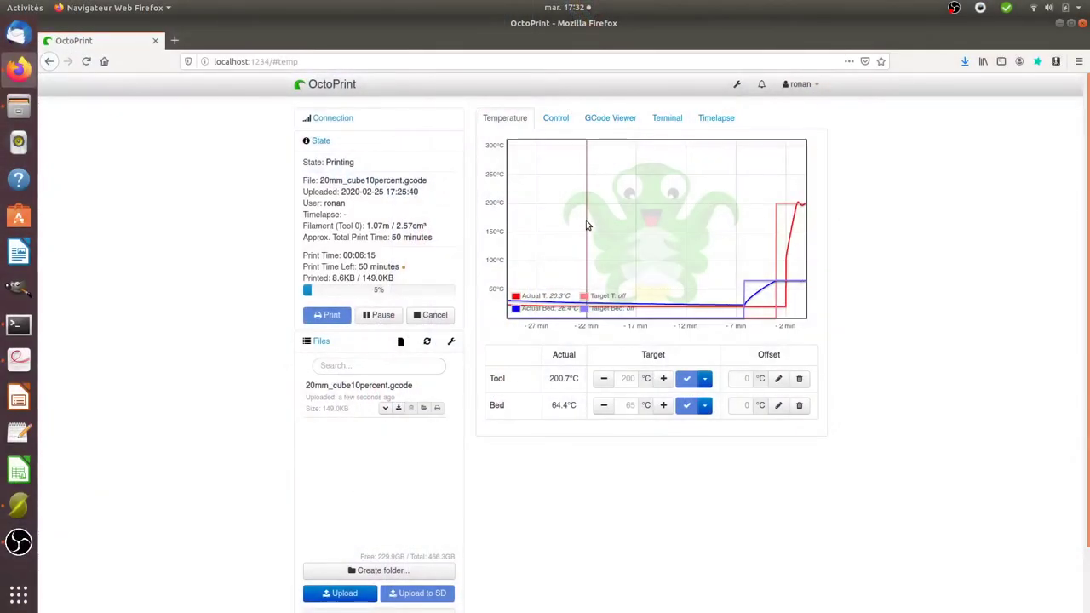
# Switch to the GCode Viewer to watch the cube's current layer outline render at 5%
pyautogui.click(602, 119)
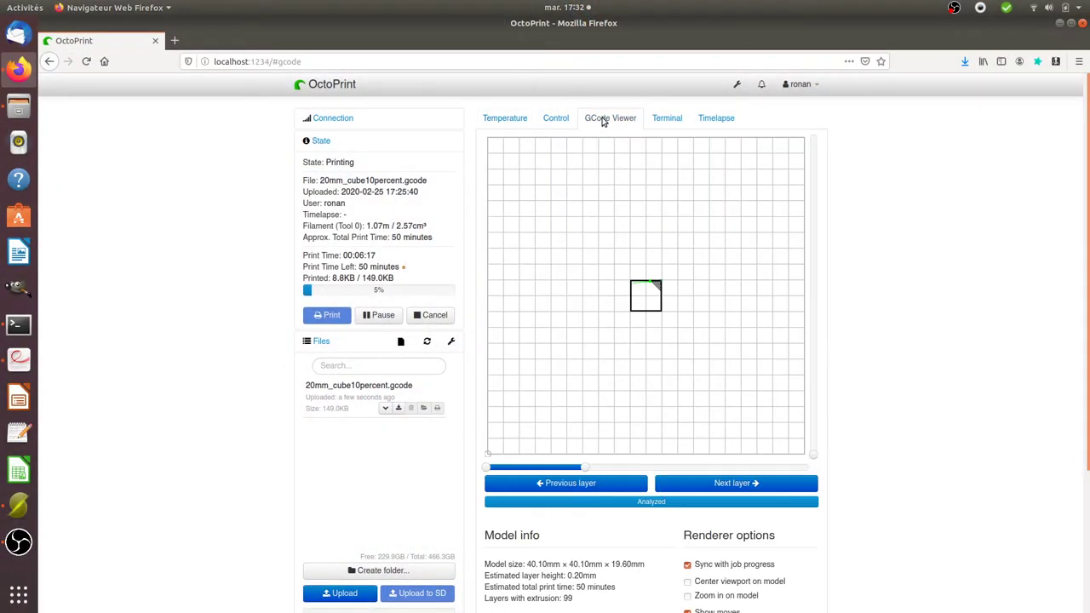